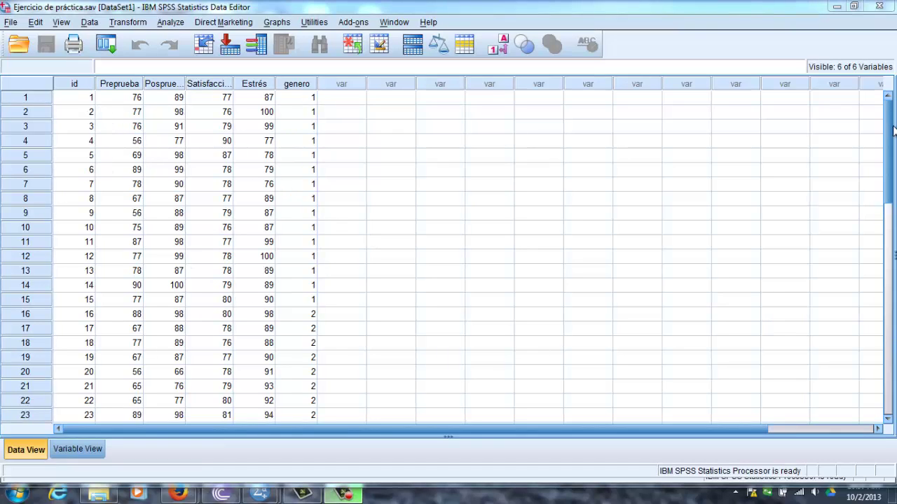
Run a paired-samples t test with Preprueba as the first variable and Posprueba as the second variable of pair 1
drag(892, 135, 894, 115)
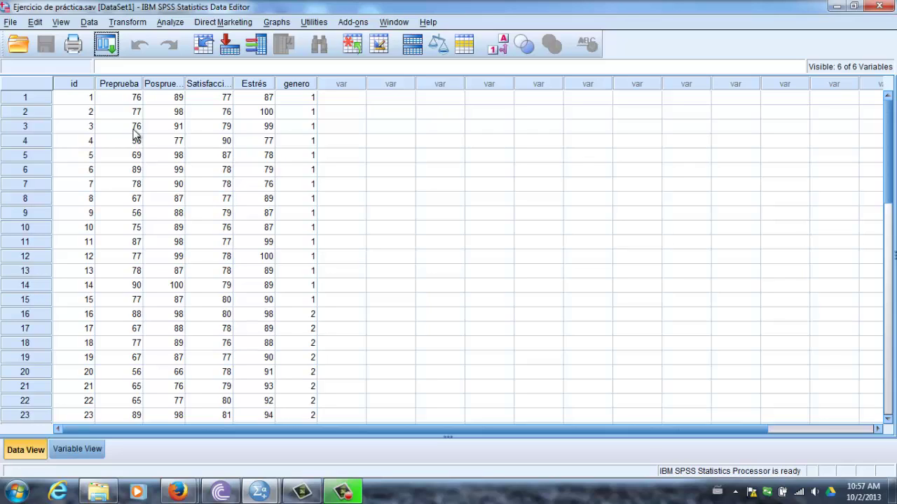
click(170, 22)
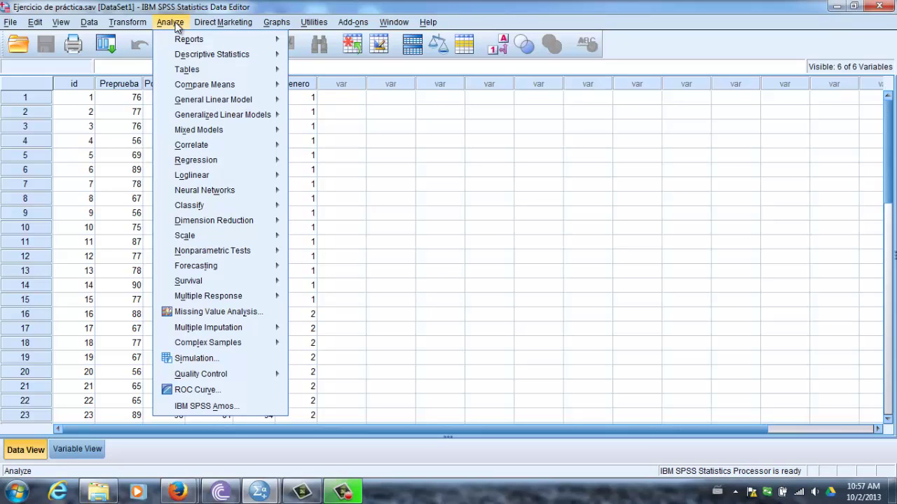
mouse_move(202, 86)
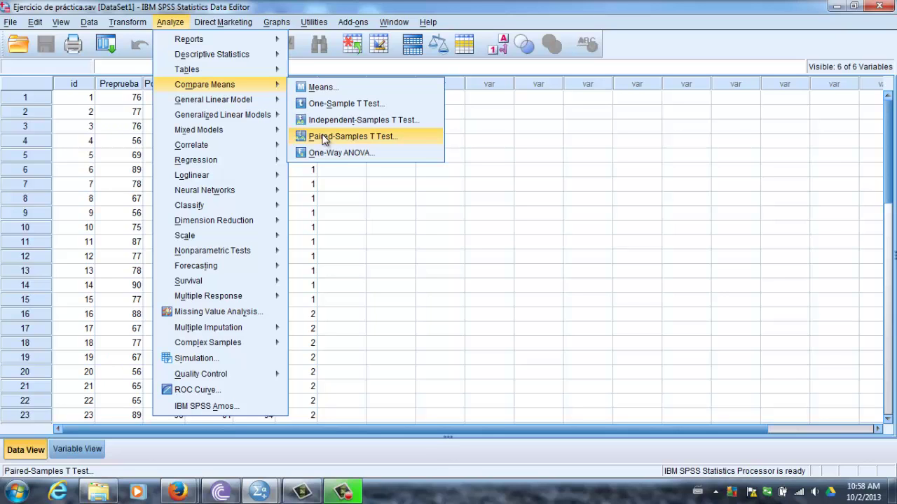
click(324, 139)
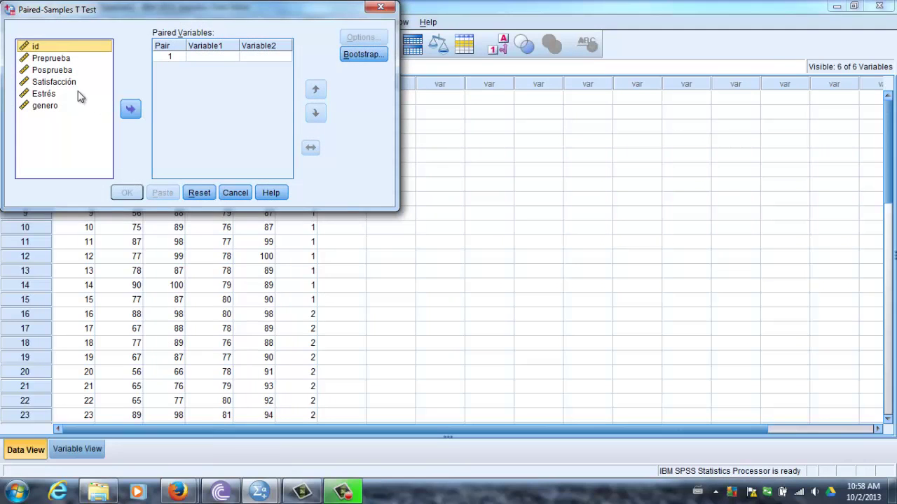
click(52, 61)
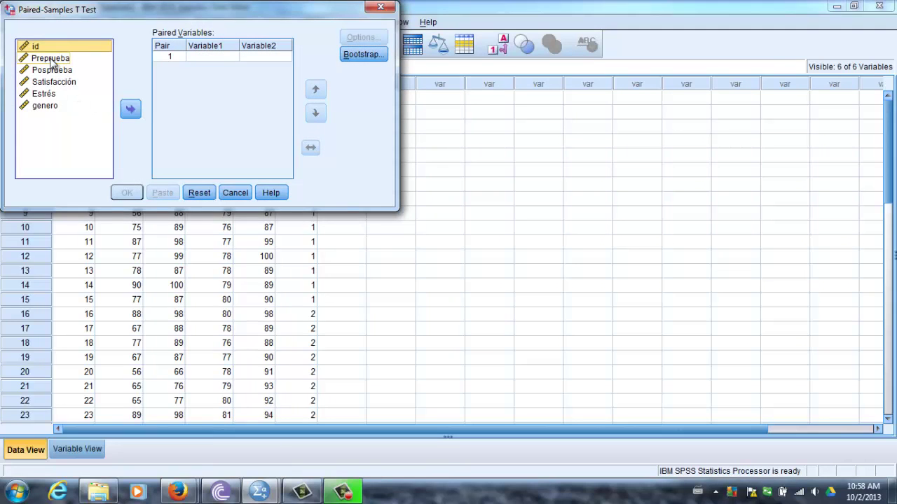
click(52, 60)
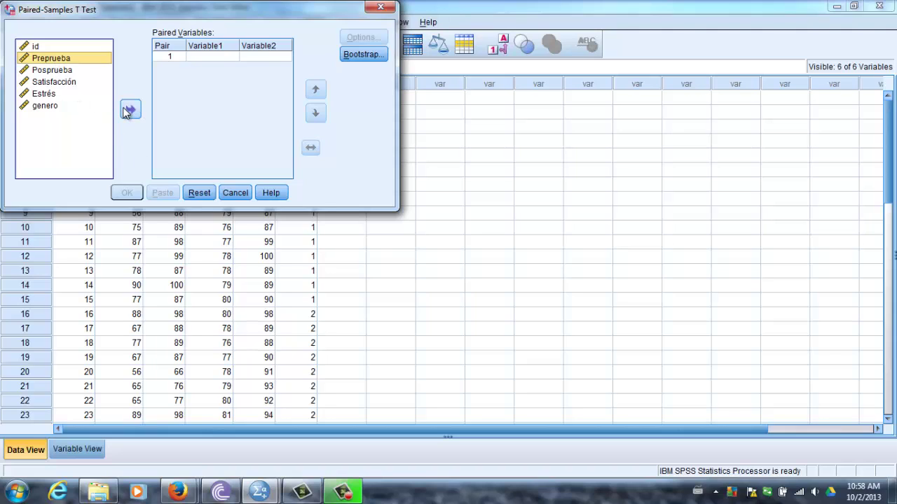
click(130, 110)
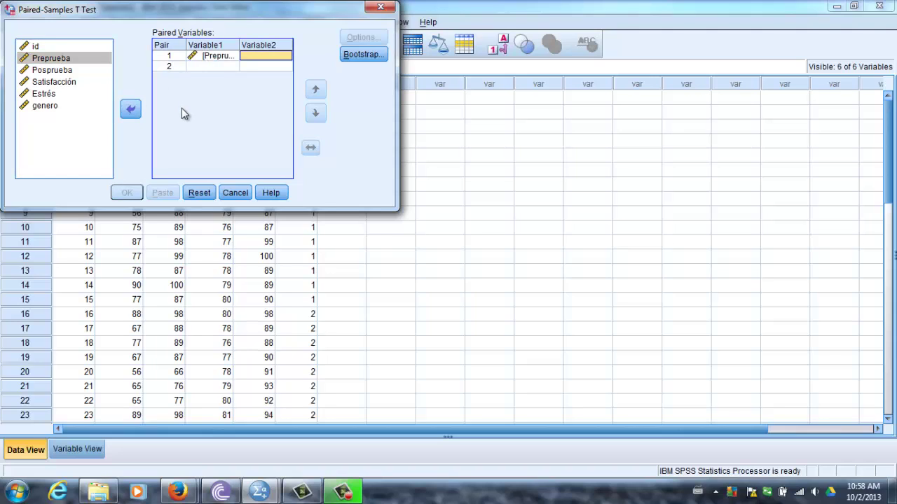
click(58, 71)
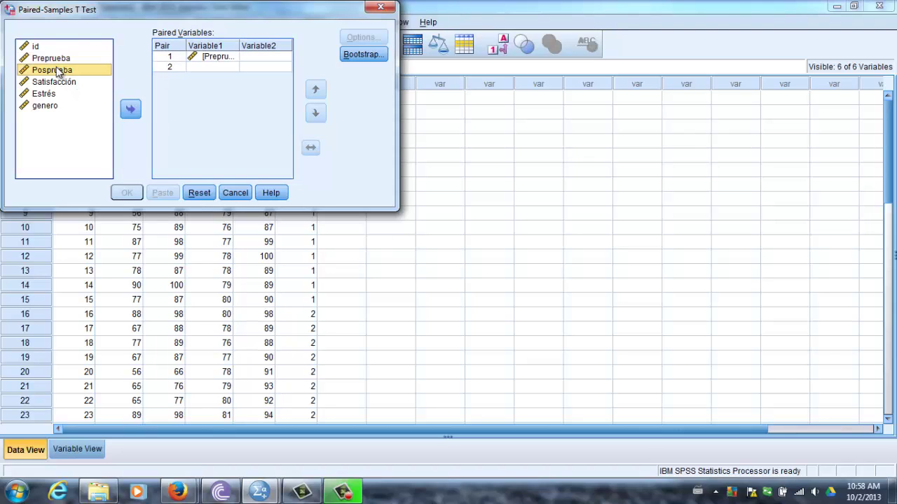
click(129, 111)
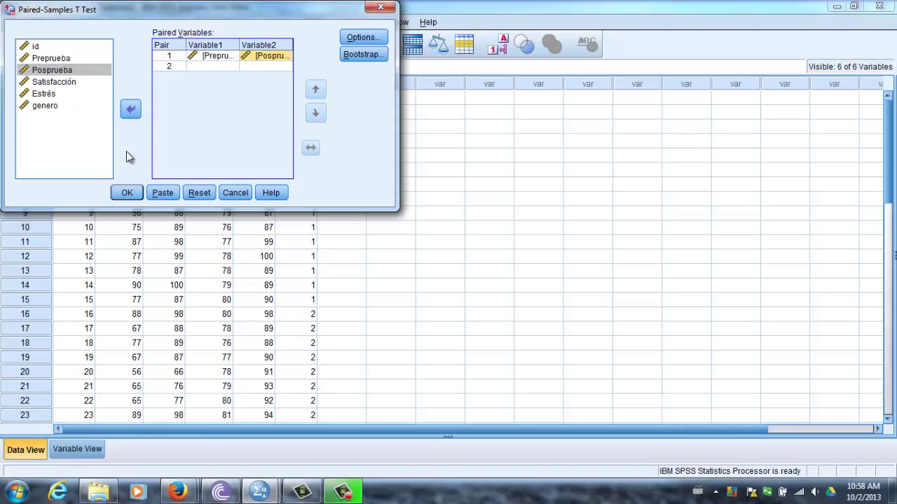
click(127, 194)
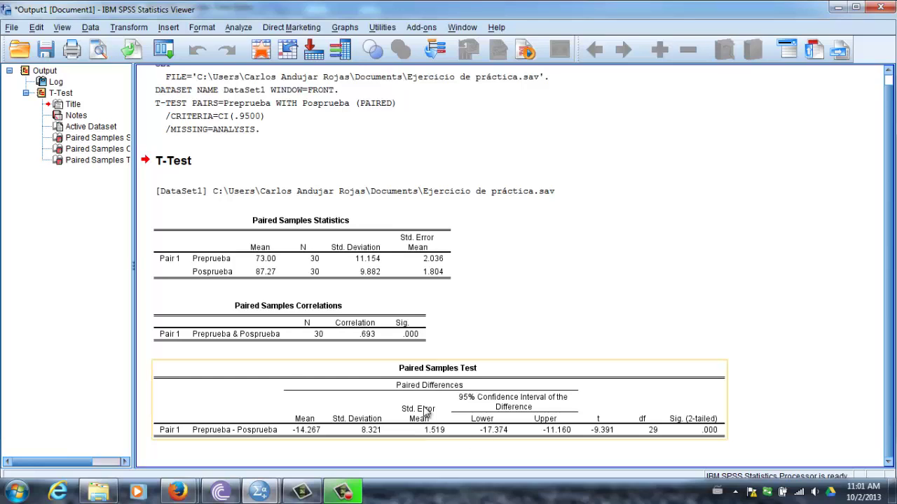
click(323, 454)
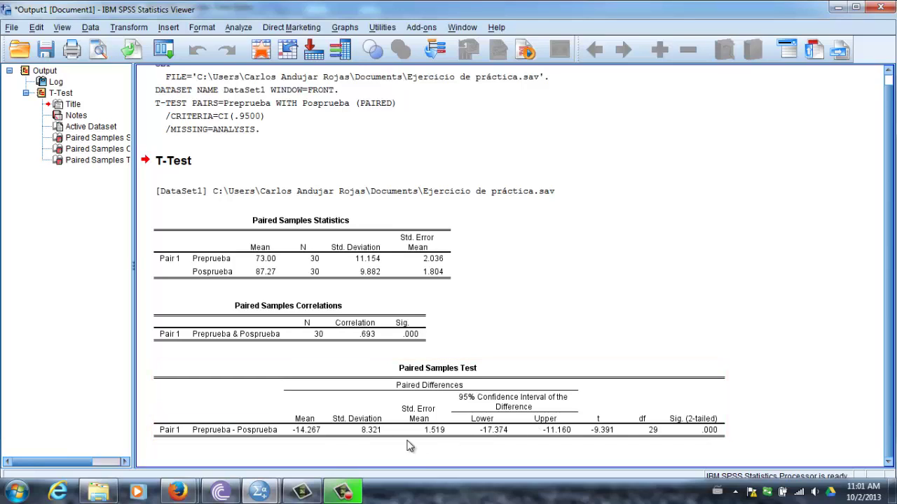
click(377, 434)
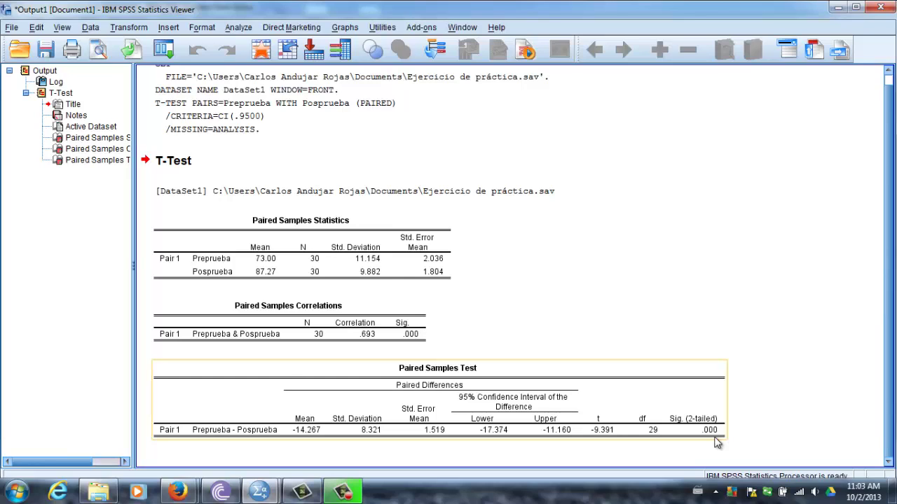
click(716, 441)
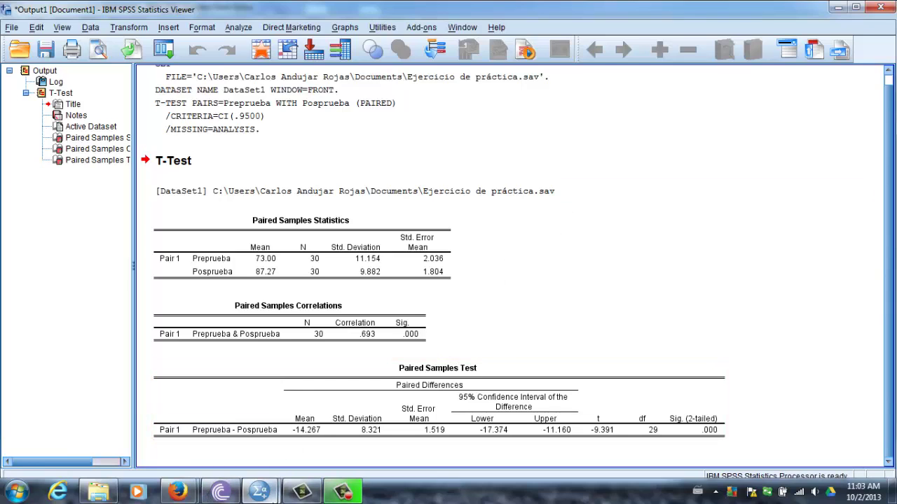
click(343, 492)
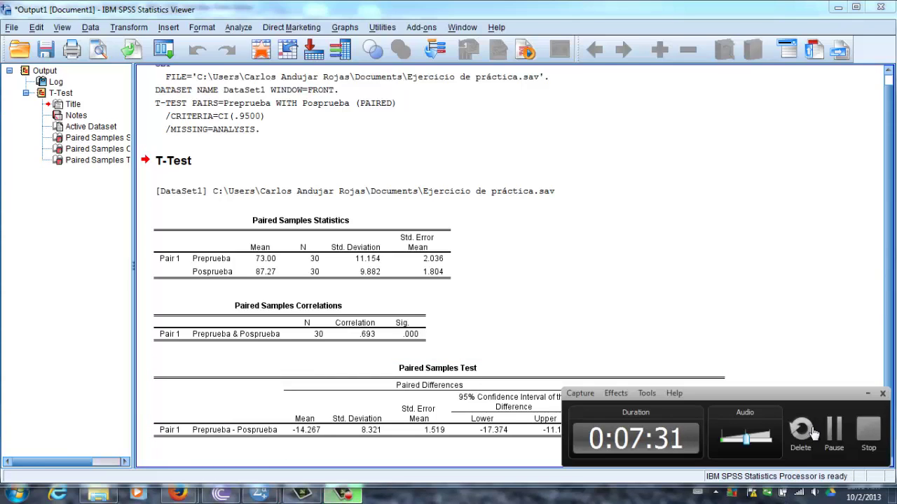
click(834, 430)
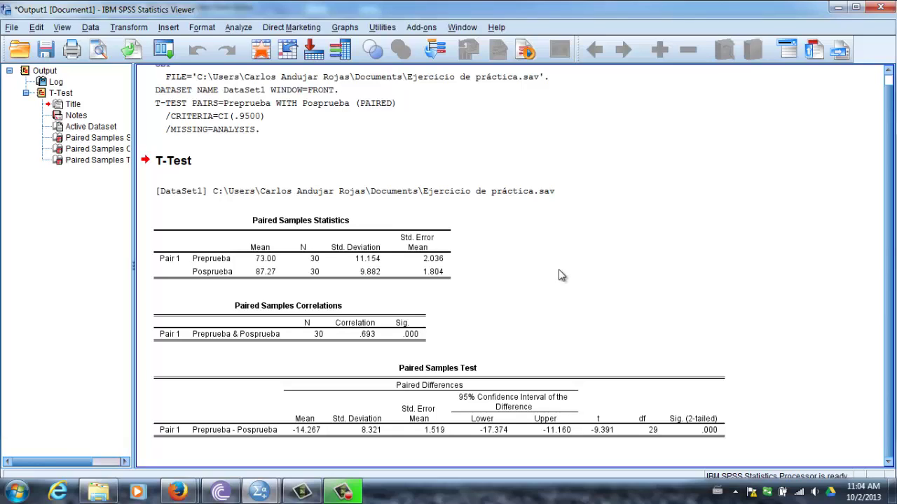
Return to the data sheet and run a one-sample t test on Satisfacción with a test value of 78
click(261, 49)
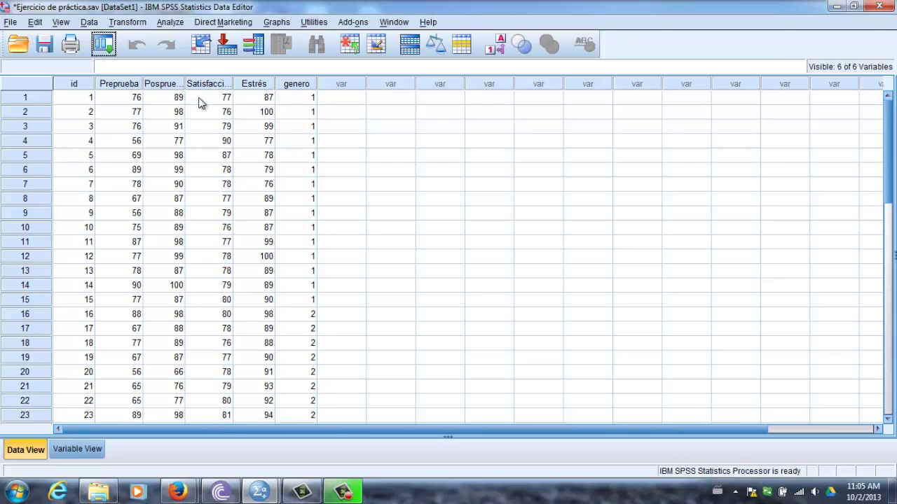
click(169, 26)
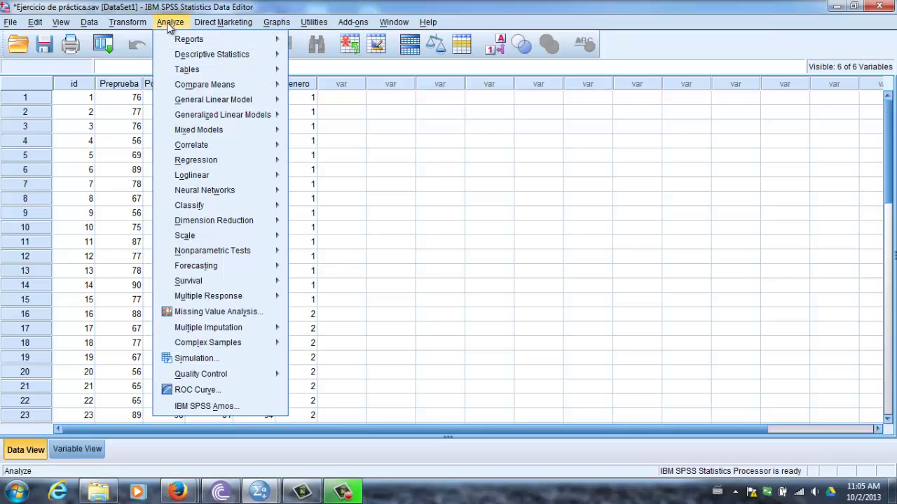
mouse_move(197, 86)
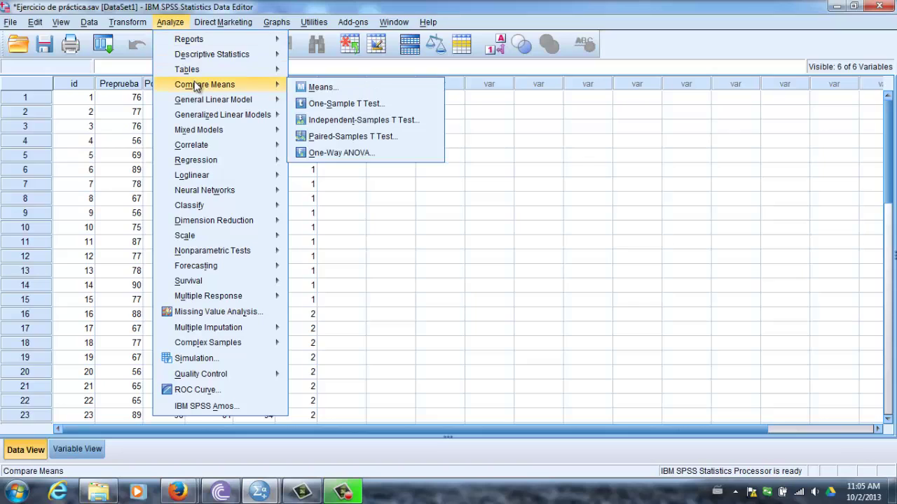
click(335, 105)
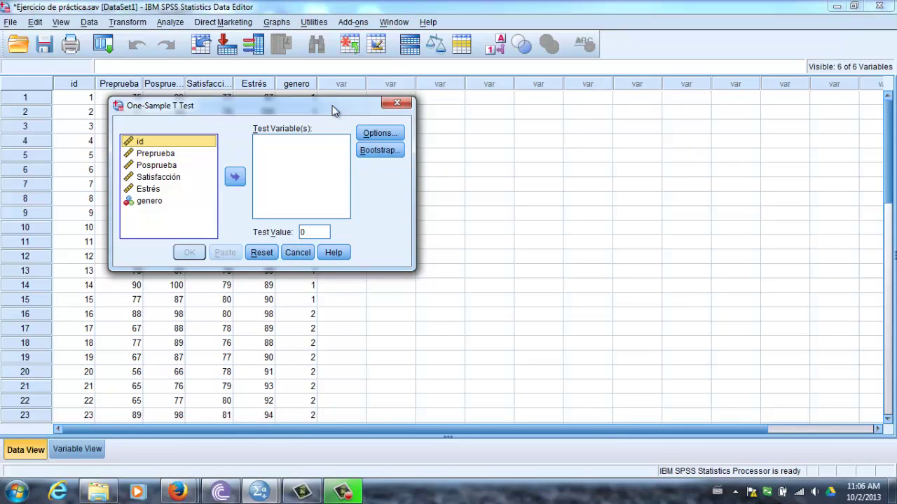
click(157, 176)
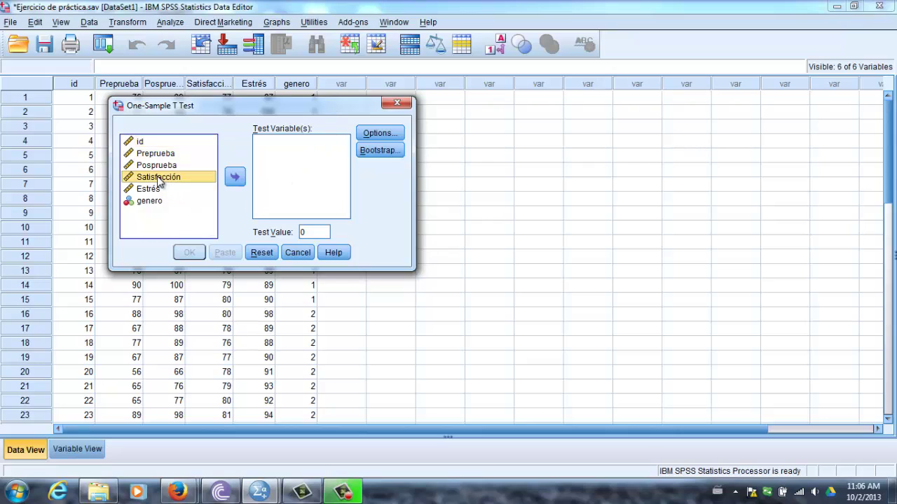
click(235, 178)
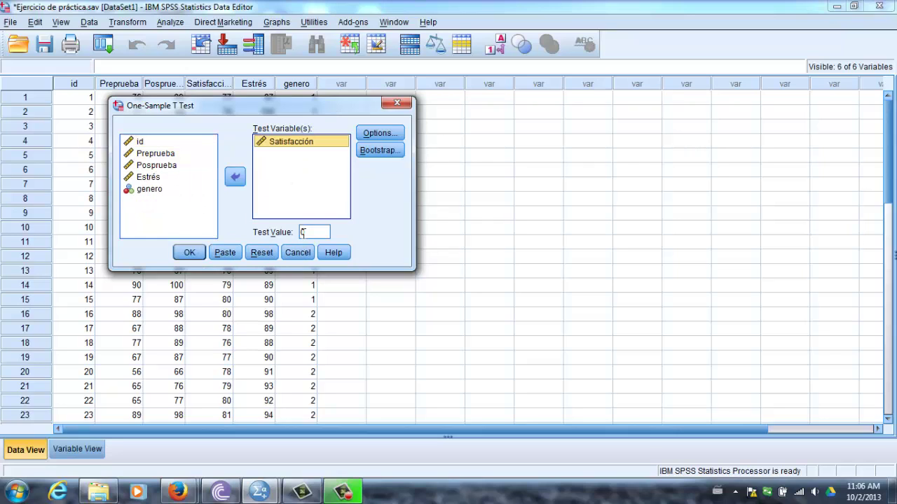
click(303, 232)
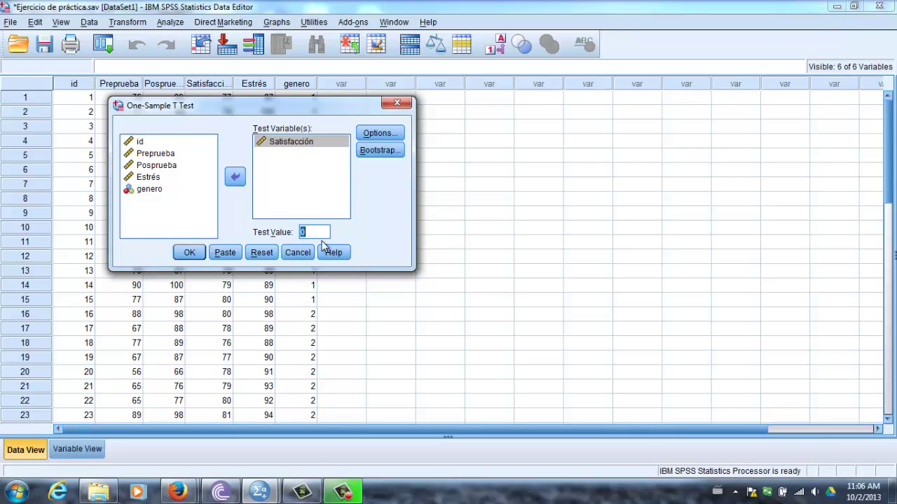
text(78)
click(189, 252)
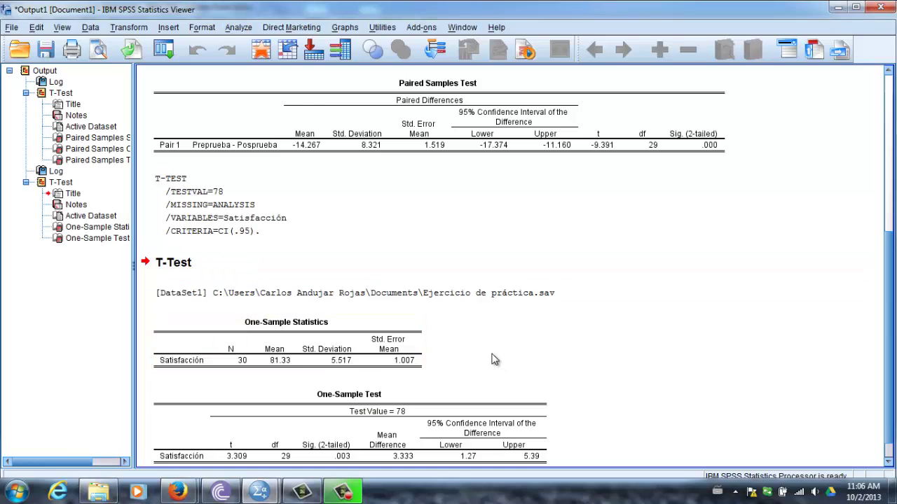
scroll(495, 360, down, 1)
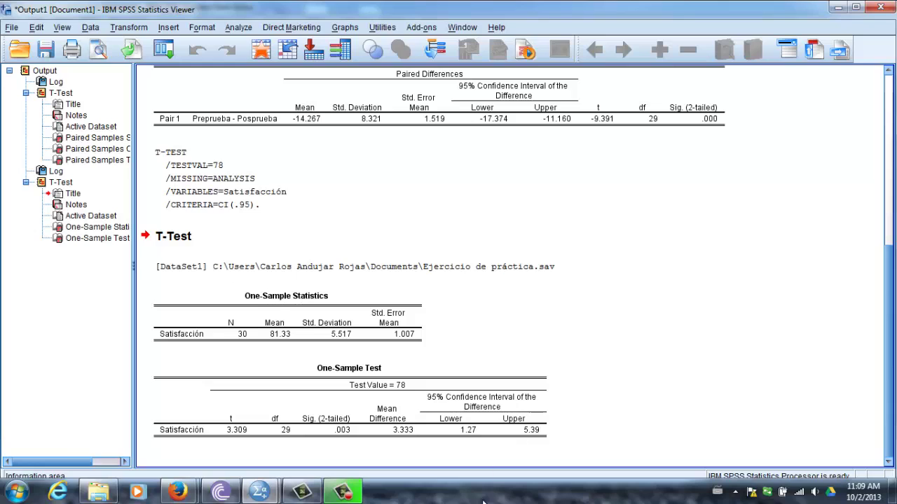
click(340, 495)
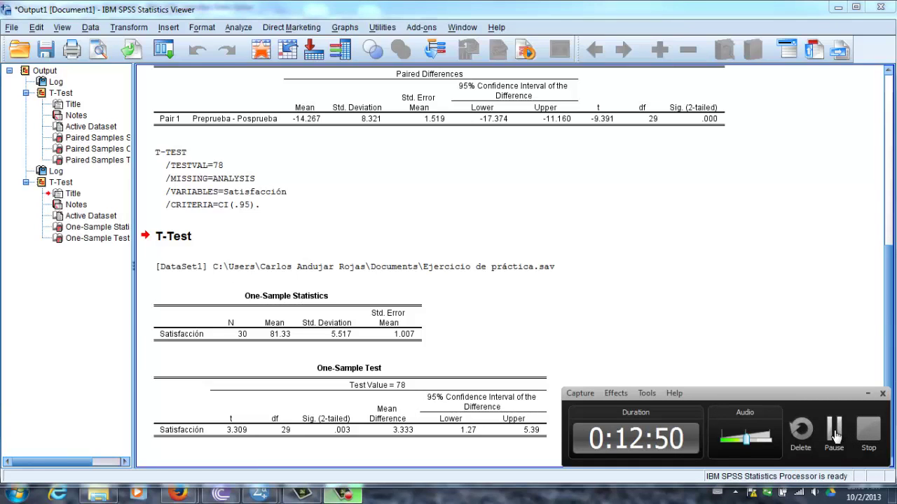
click(834, 433)
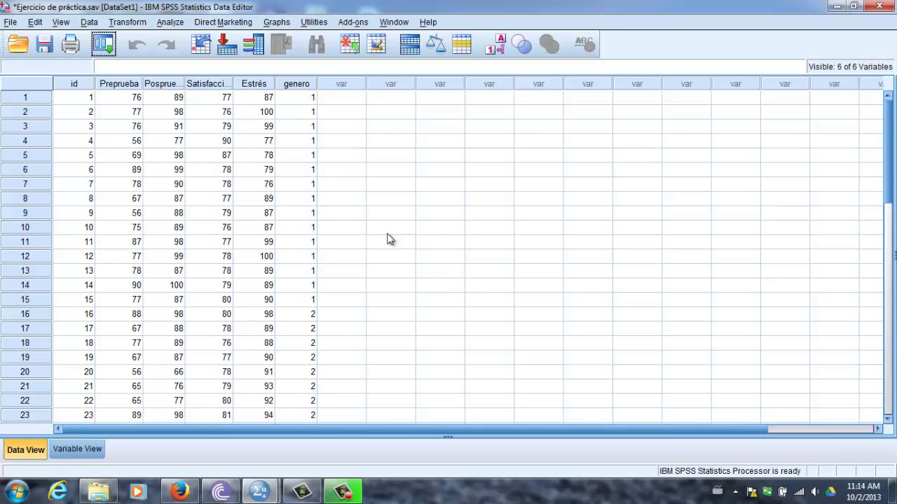
Set up an independent-samples t test with Estrés as the test variable and genero as the grouping variable
click(170, 23)
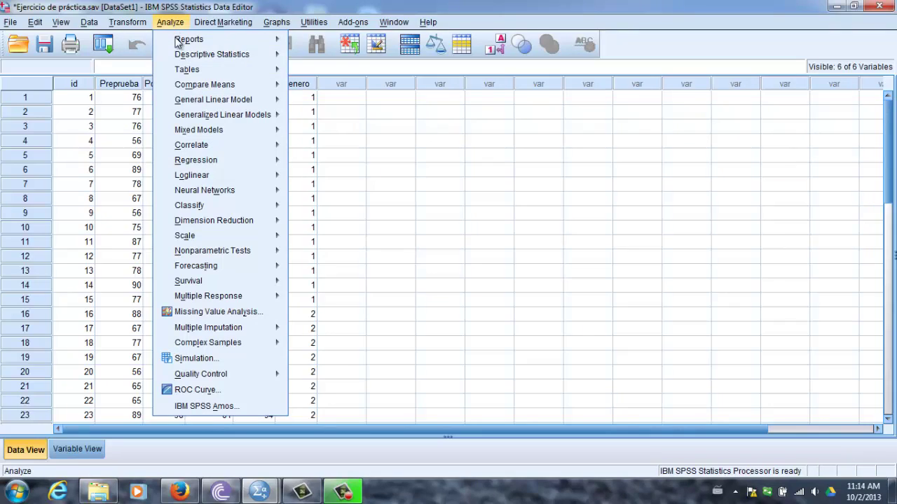
mouse_move(203, 87)
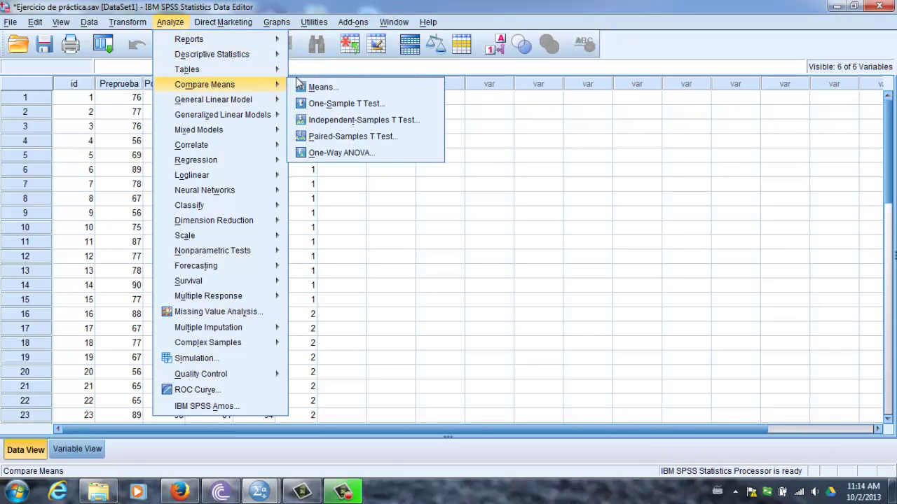
click(319, 120)
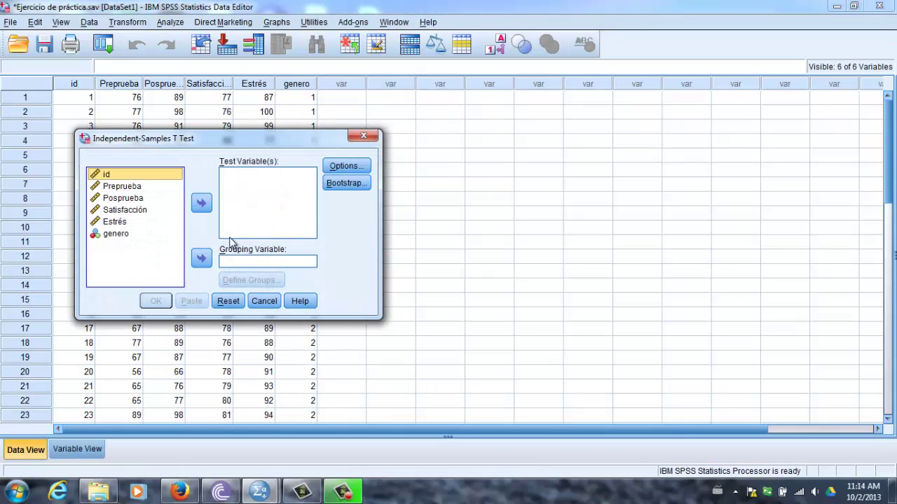
click(115, 222)
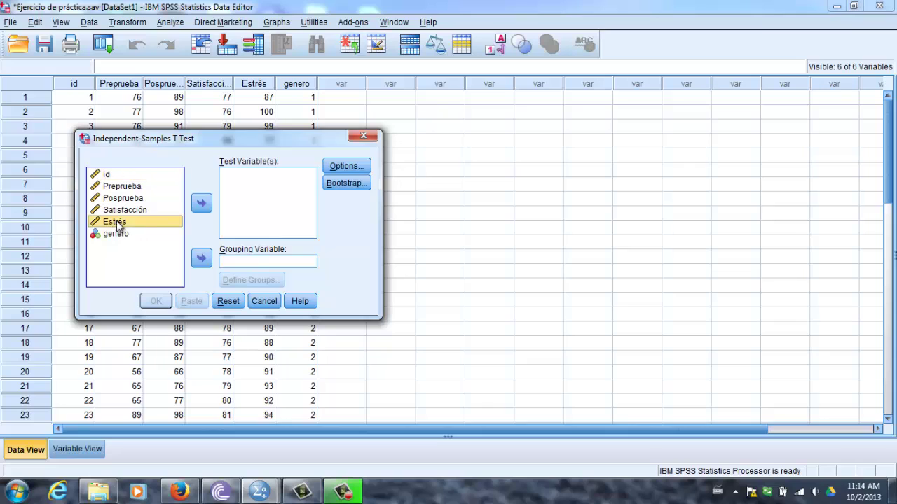
click(201, 205)
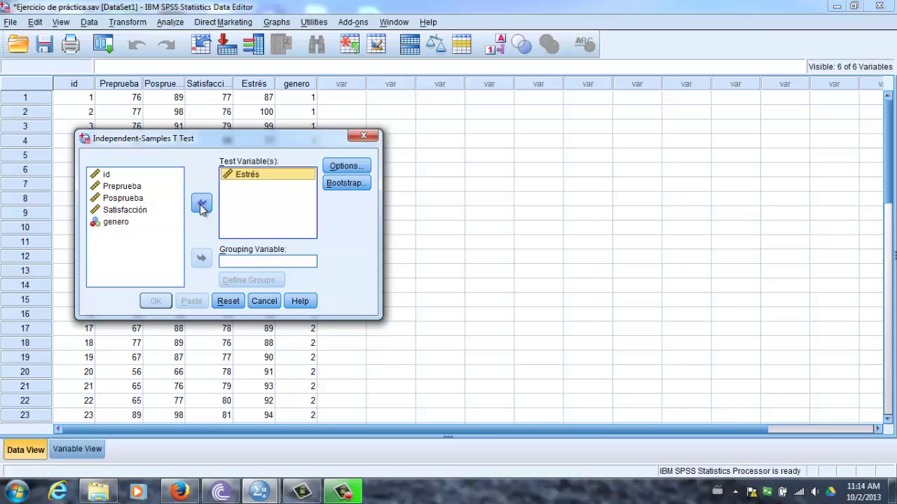
click(119, 222)
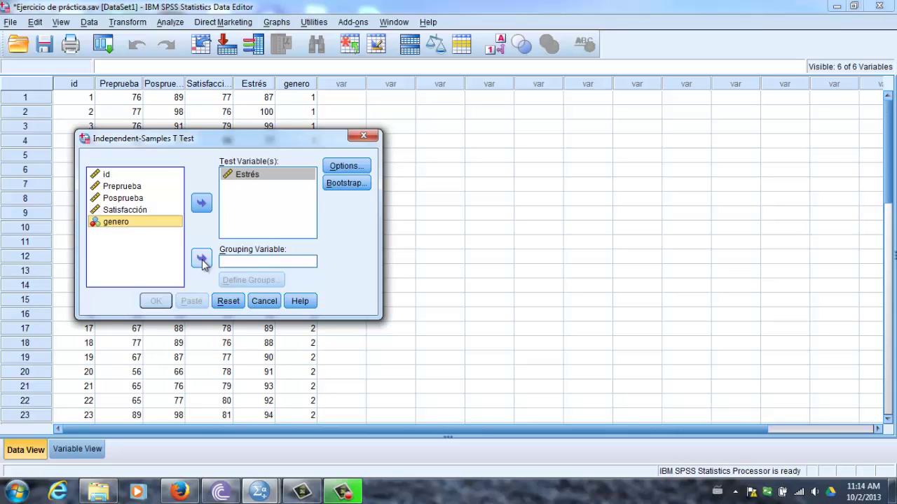
click(202, 260)
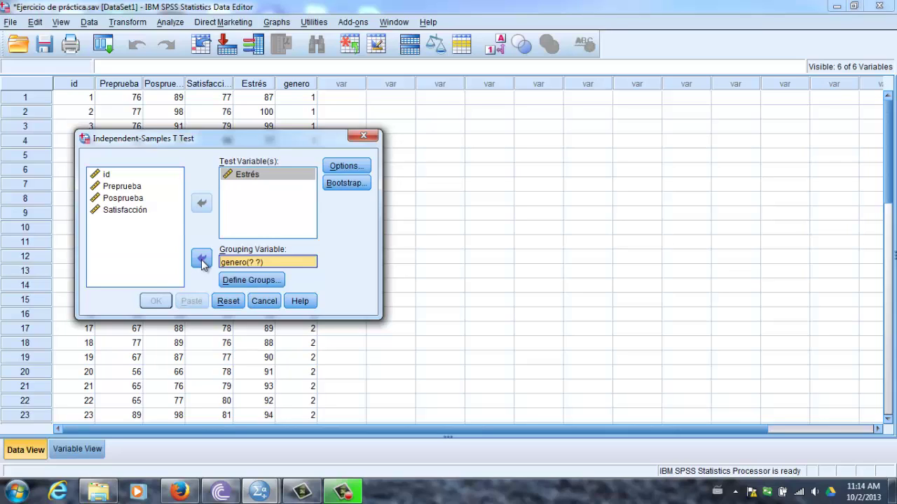
Define the genero groups with values 1 and 2, and run the independent-samples t test
click(255, 279)
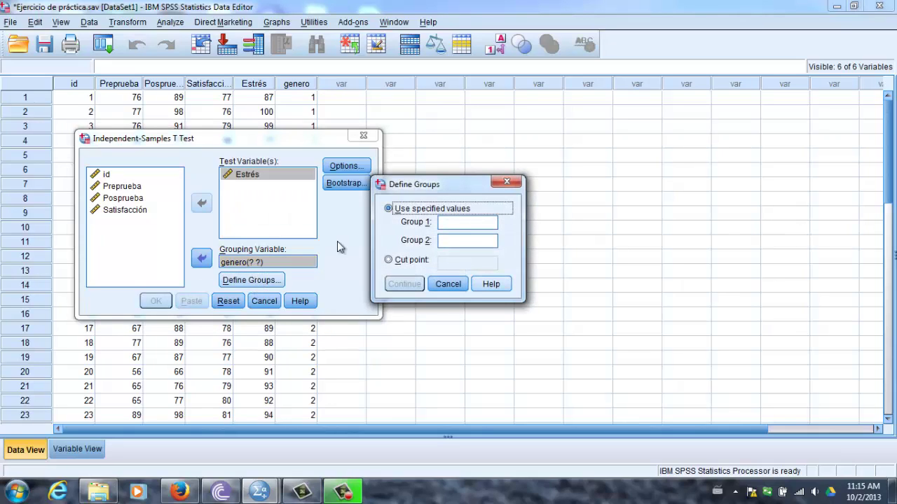
click(448, 221)
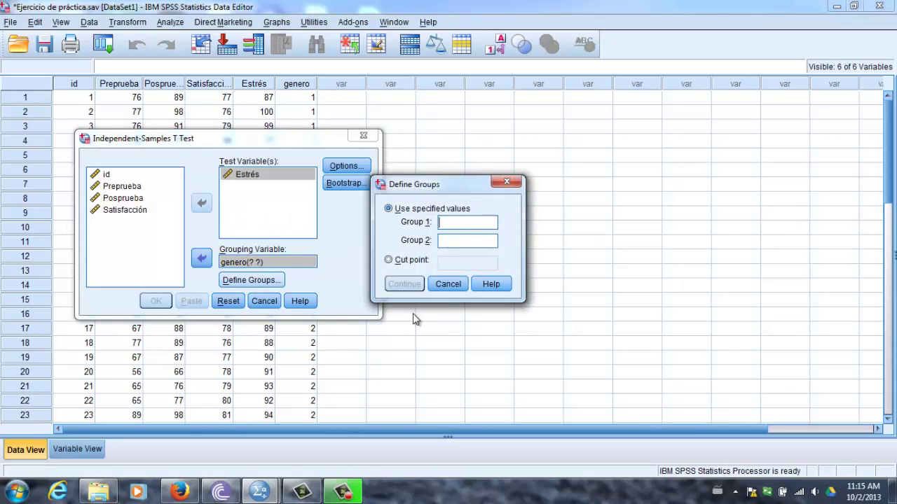
text(1)
click(446, 240)
text(2)
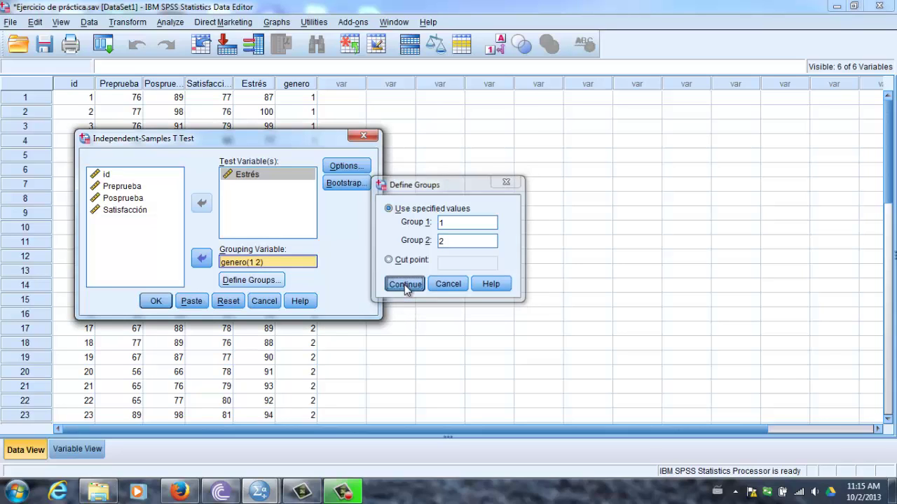
click(405, 285)
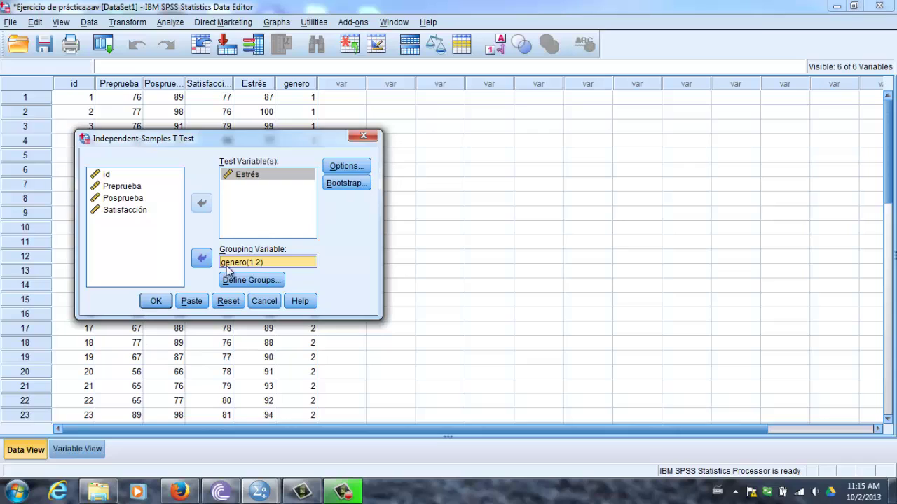
click(156, 301)
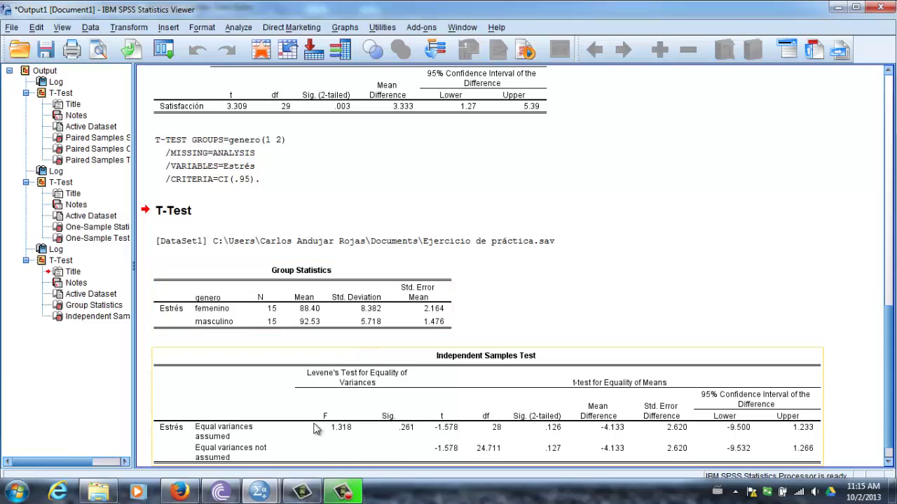
scroll(315, 429, down, 1)
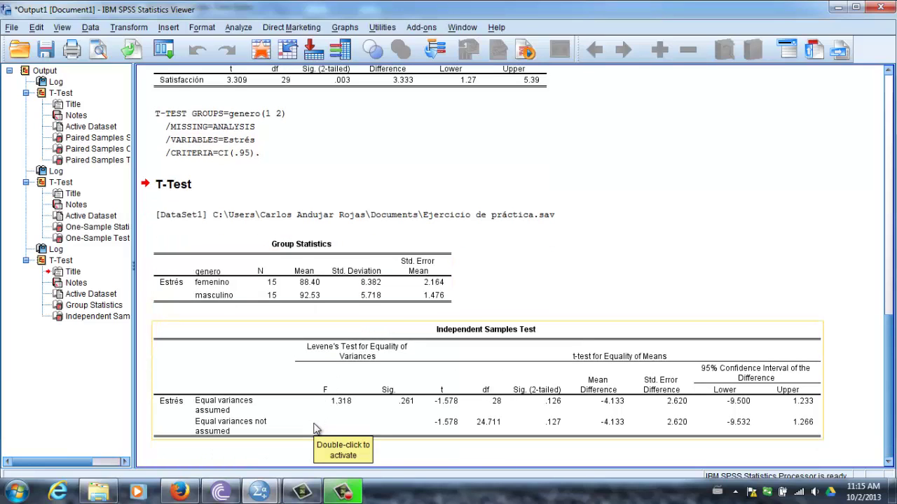